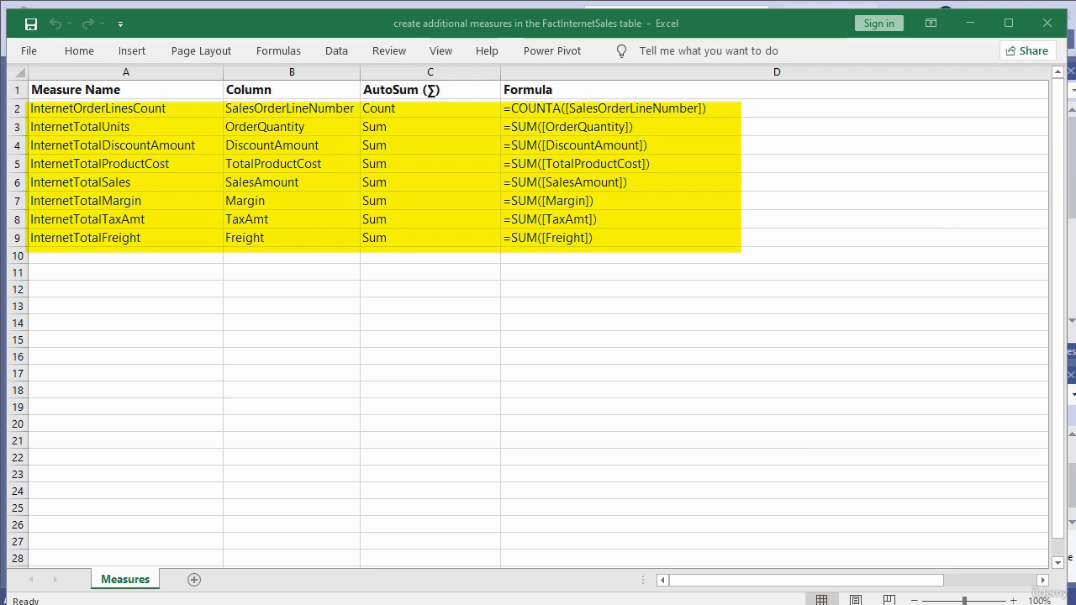
Step: Review the measure specifications in the sheet, checking the InternetOrderLinesCount row and its source column
{"action": "left_click", "coordinate": [14, 109]}
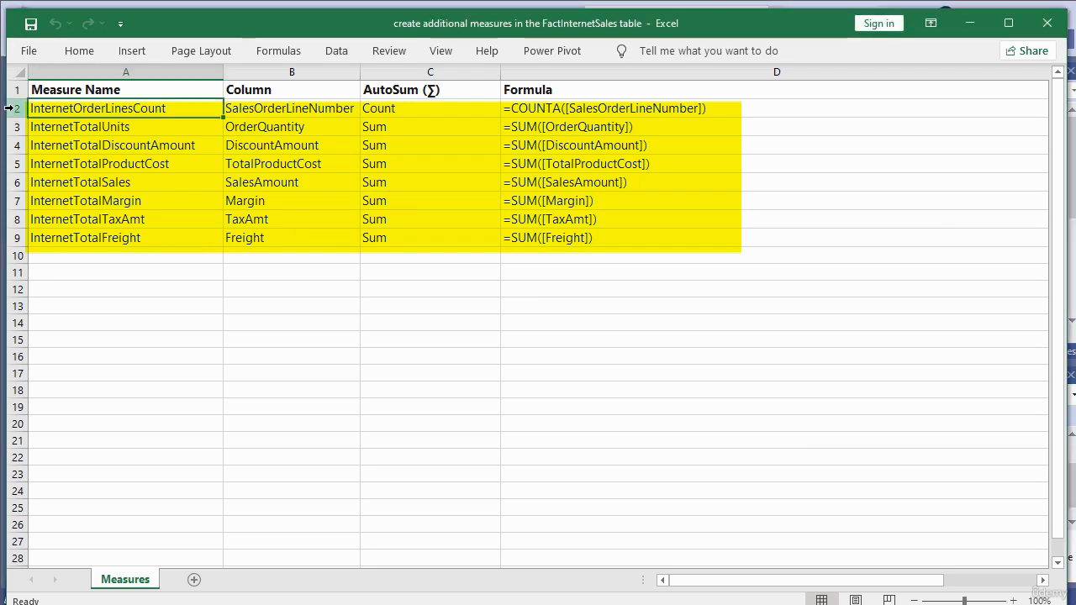
{"action": "left_click", "coordinate": [10, 108]}
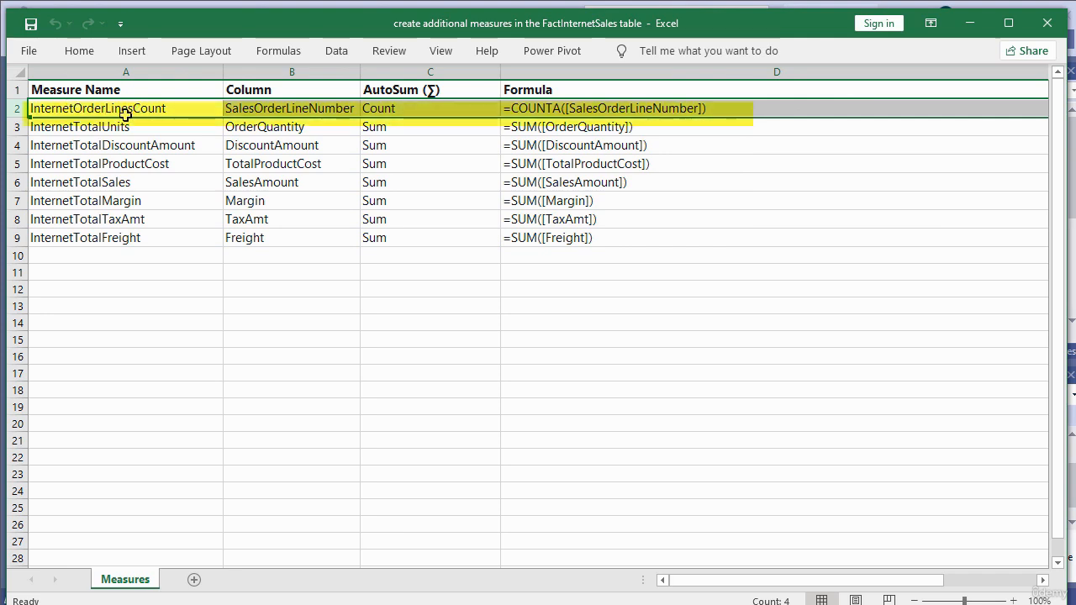
{"action": "left_click_drag", "start_coordinate": [105, 127], "coordinate": [126, 253]}
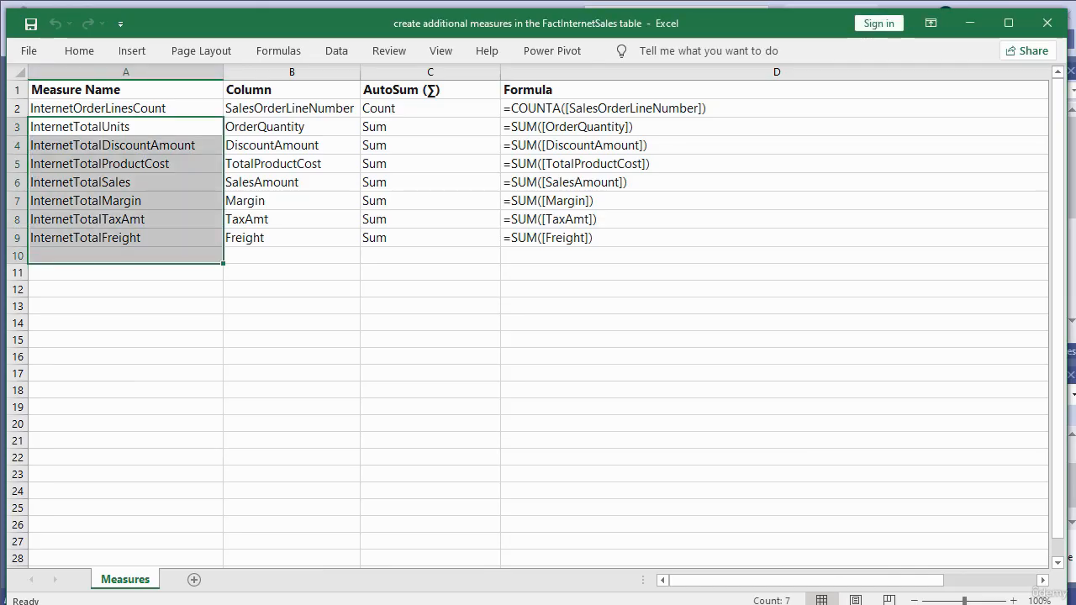
{"action": "left_click", "coordinate": [431, 354]}
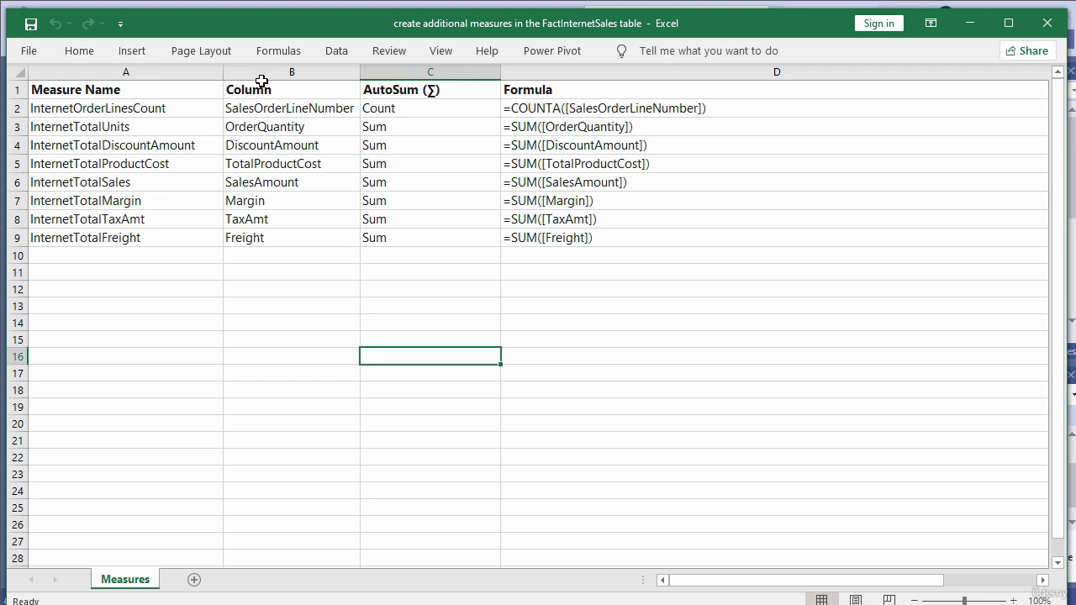
{"action": "left_click", "coordinate": [273, 115]}
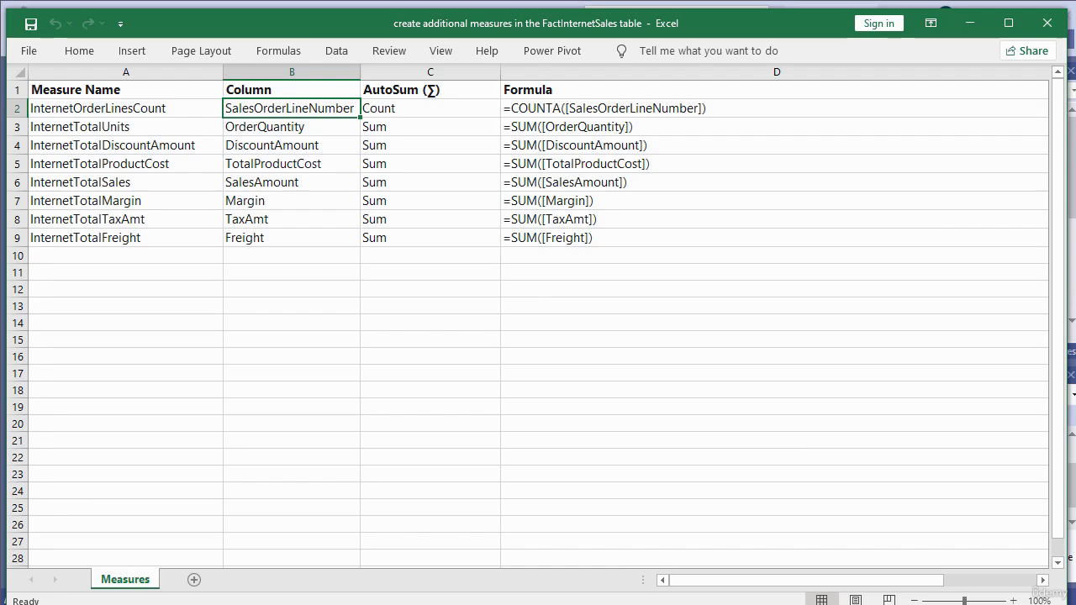
Step: In Visual Studio, create a Count AutoSum measure on the SalesOrderLineNumber column of the FactInternetSales table
{"action": "left_click", "coordinate": [686, 602]}
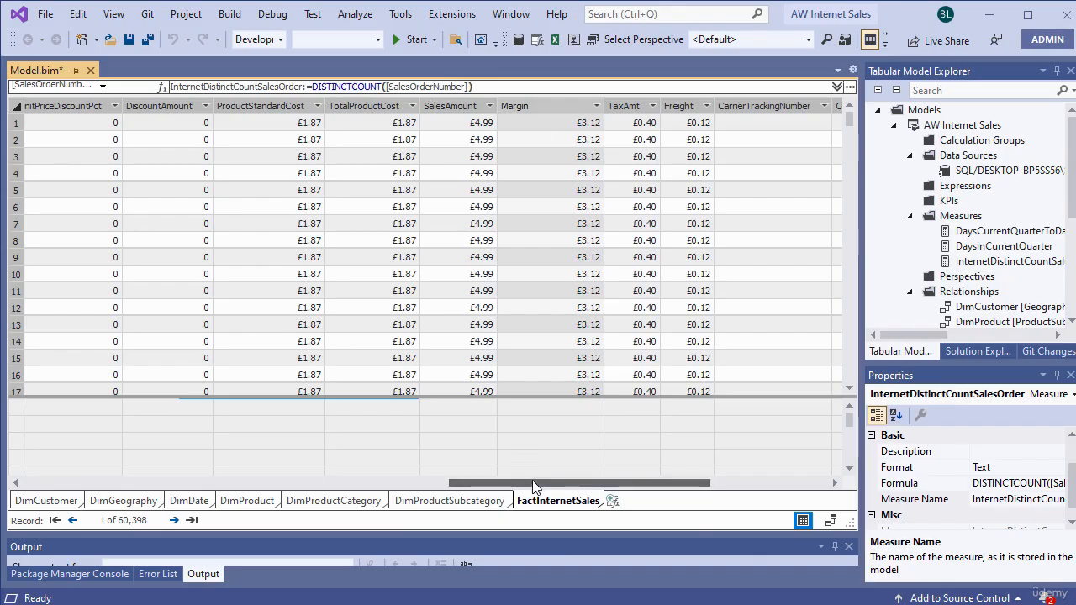
{"action": "left_click_drag", "start_coordinate": [554, 484], "coordinate": [317, 486]}
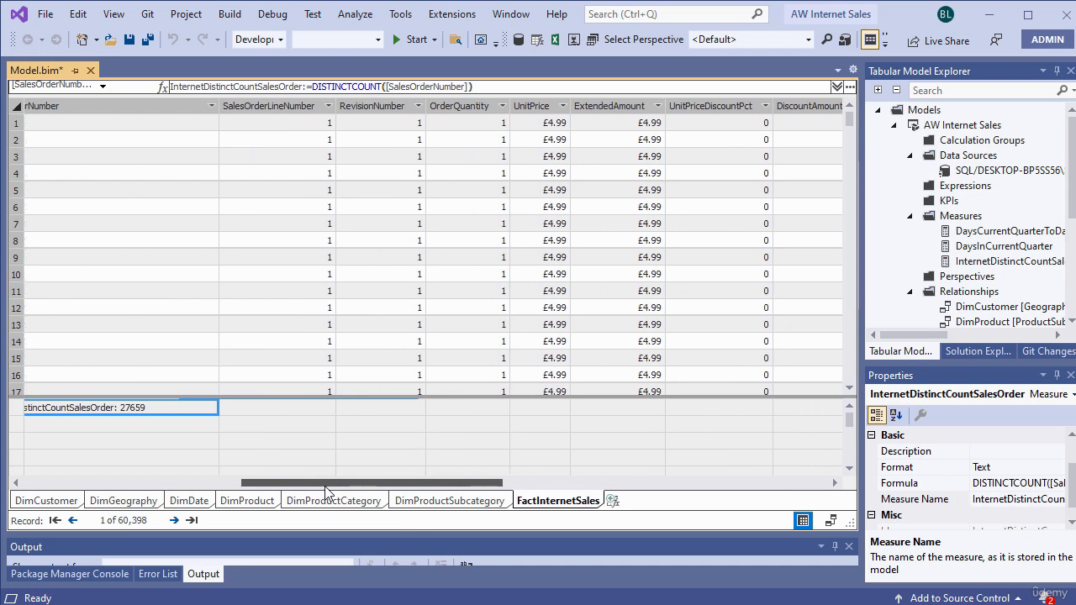
{"action": "left_click", "coordinate": [276, 105]}
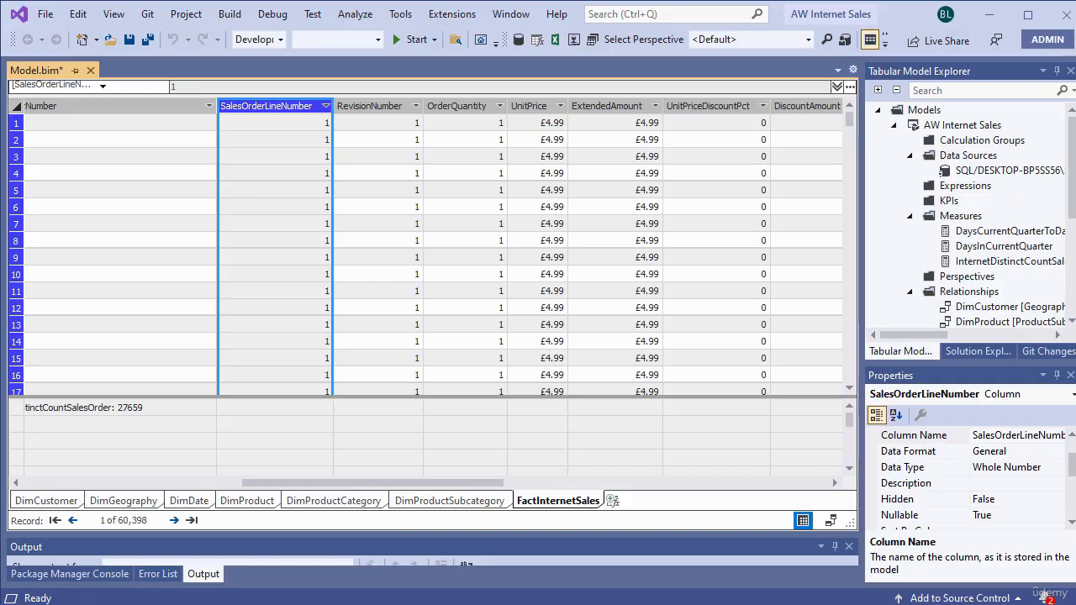
{"action": "key", "text": "alt+Tab"}
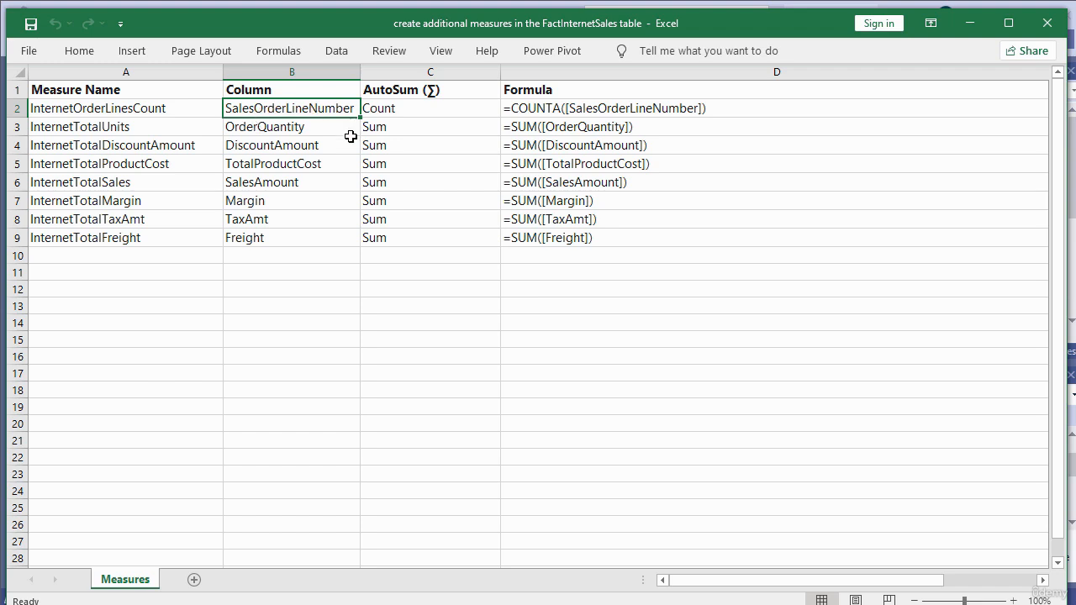
{"action": "left_click", "coordinate": [395, 108]}
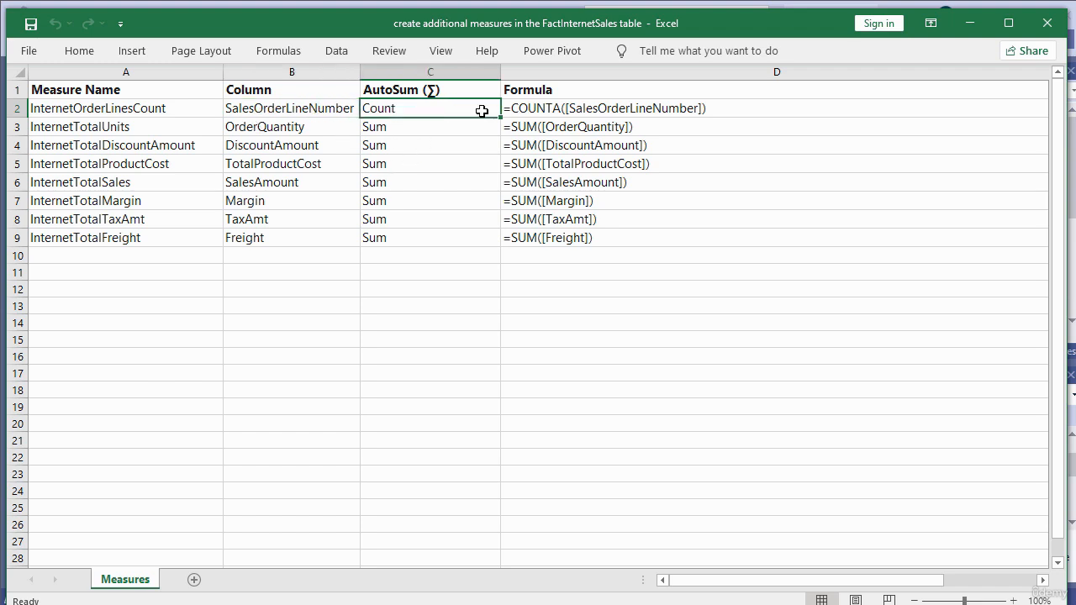
{"action": "left_click", "coordinate": [971, 22]}
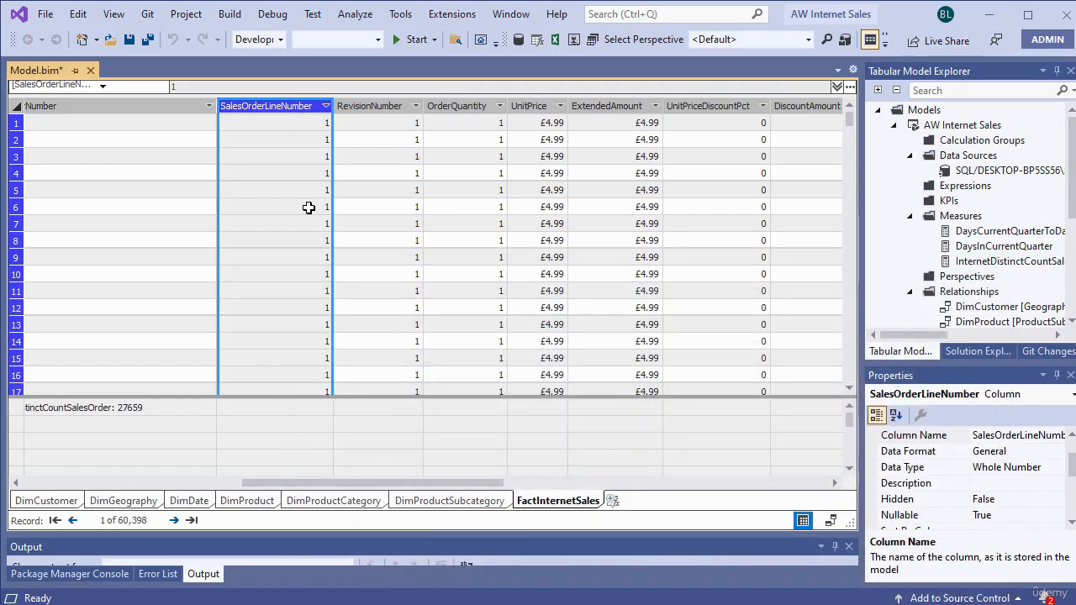
{"action": "left_click", "coordinate": [455, 17]}
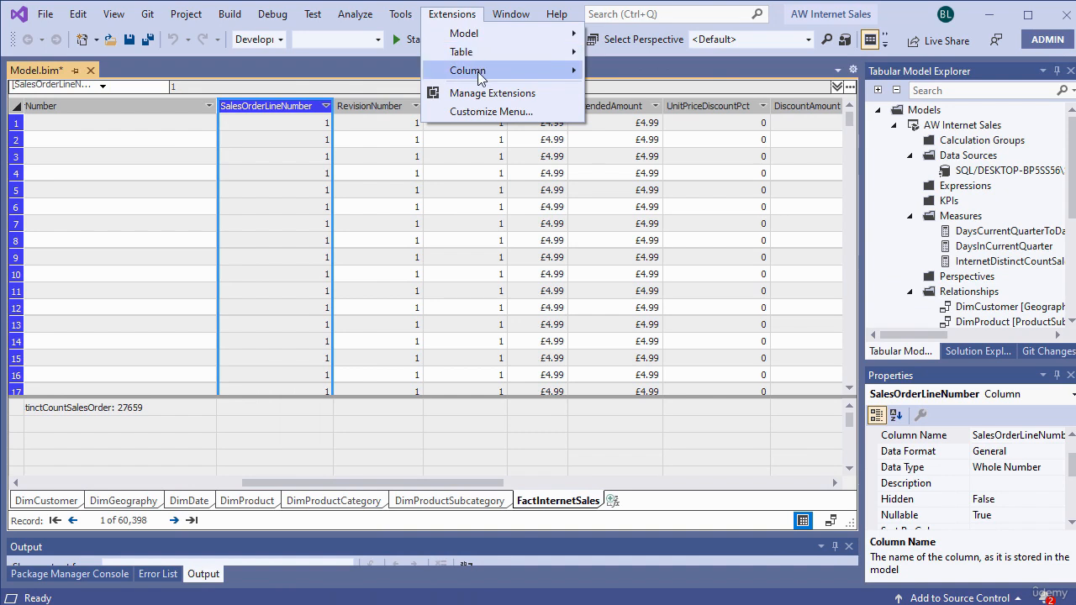
{"action": "mouse_move", "coordinate": [470, 71]}
{"action": "mouse_move", "coordinate": [648, 199]}
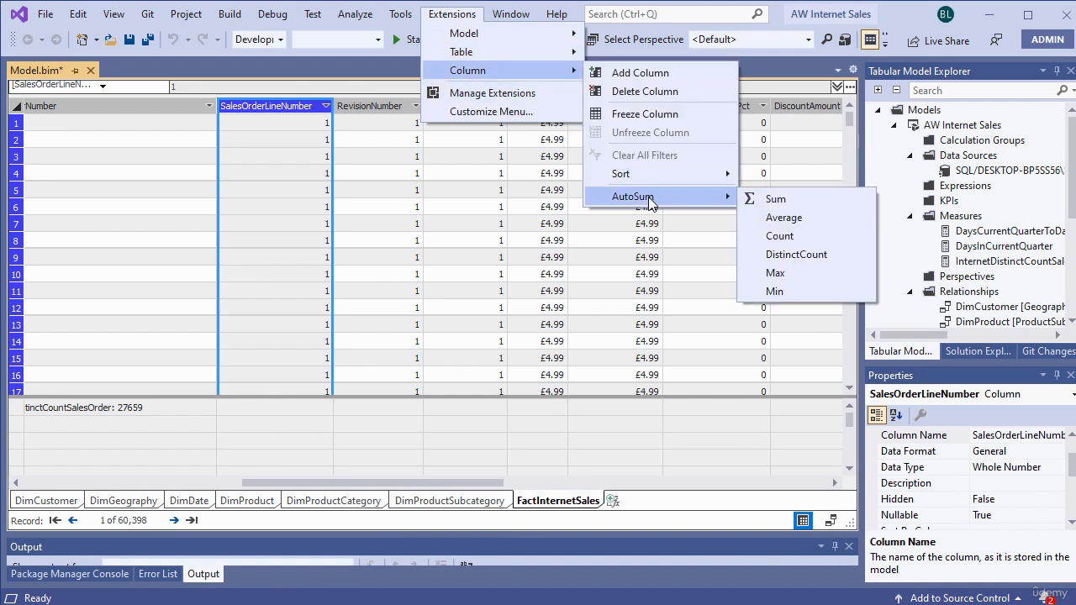
{"action": "left_click", "coordinate": [787, 237]}
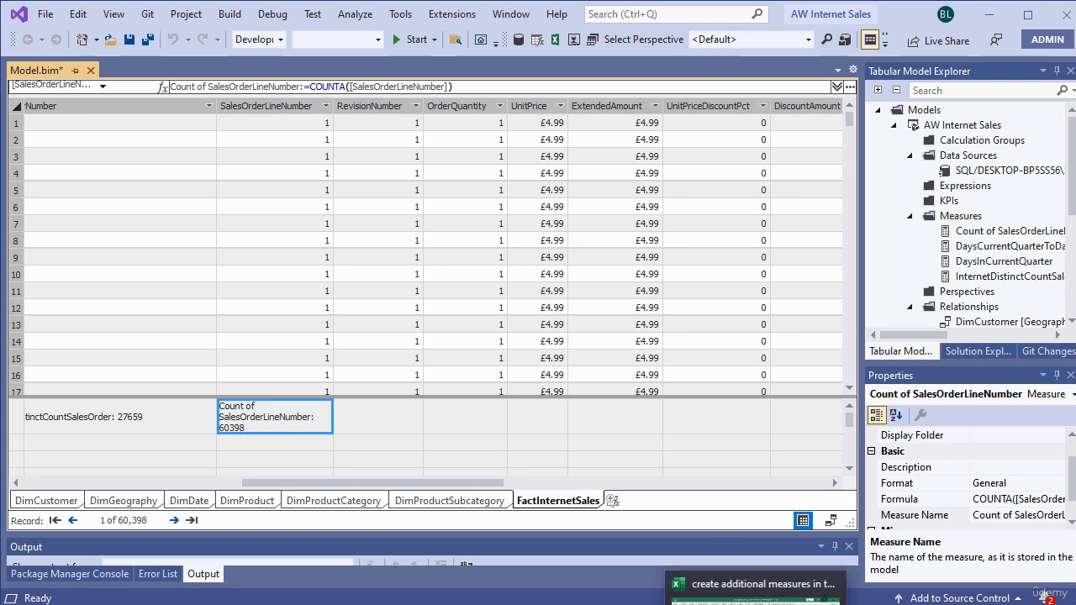
Step: Compare the new measure's COUNTA formula with the formula listed for InternetOrderLinesCount in the Excel sheet
{"action": "left_click", "coordinate": [758, 602]}
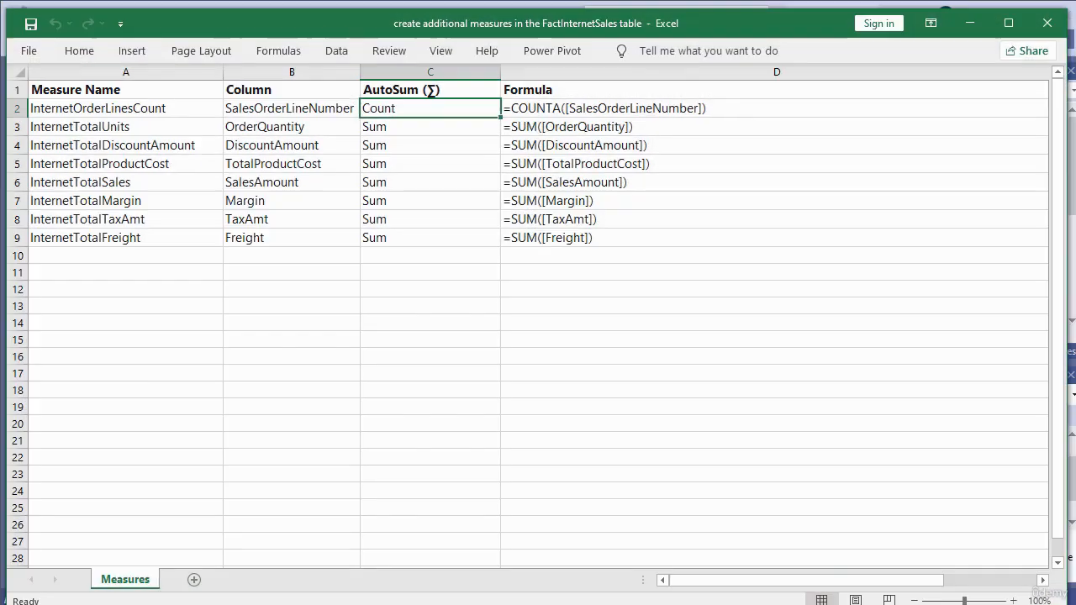
{"action": "left_click", "coordinate": [542, 109]}
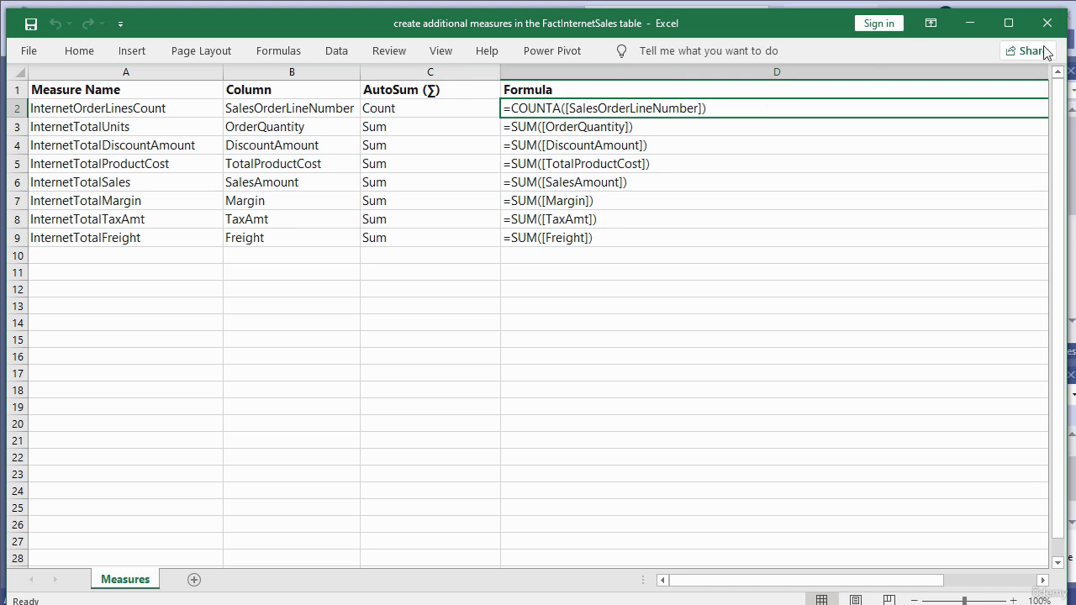
{"action": "left_click", "coordinate": [970, 24]}
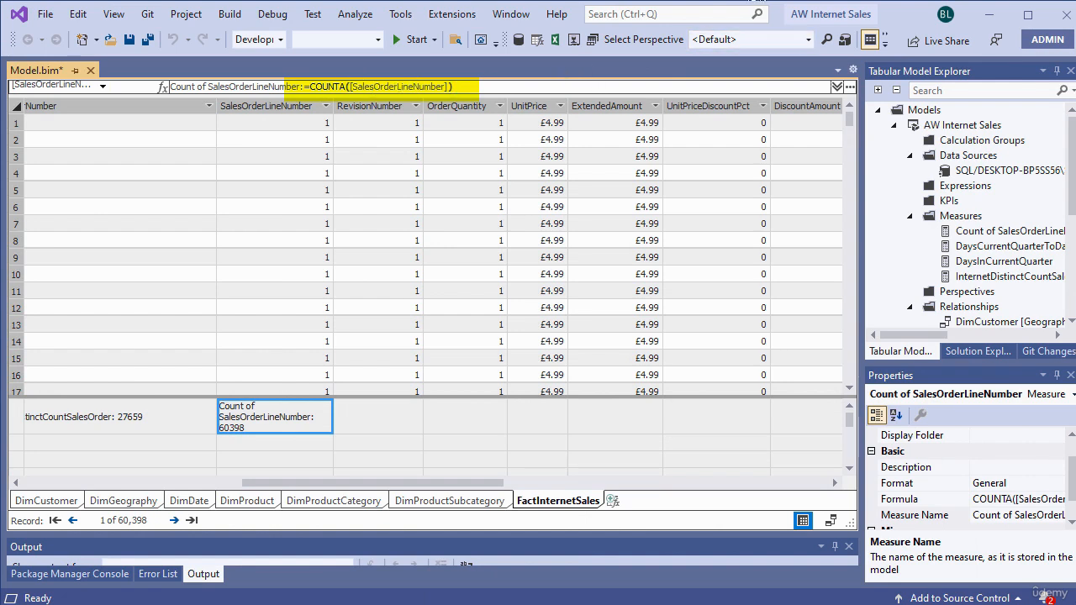
Step: Copy the measure name InternetOrderLinesCount from cell A2 of the Excel sheet
{"action": "key", "text": "alt+Tab"}
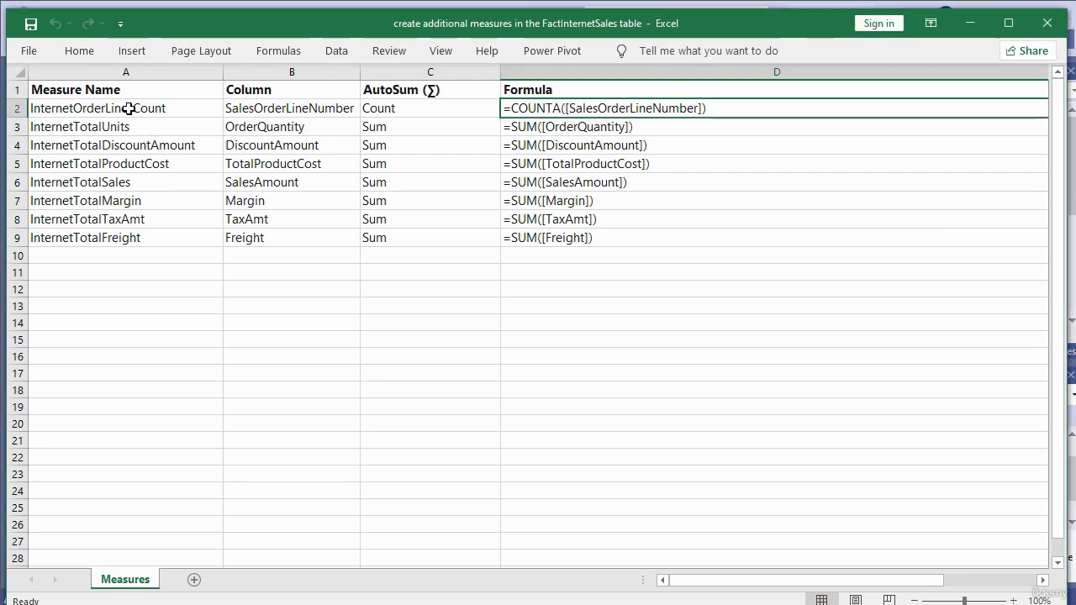
{"action": "left_click", "coordinate": [128, 110]}
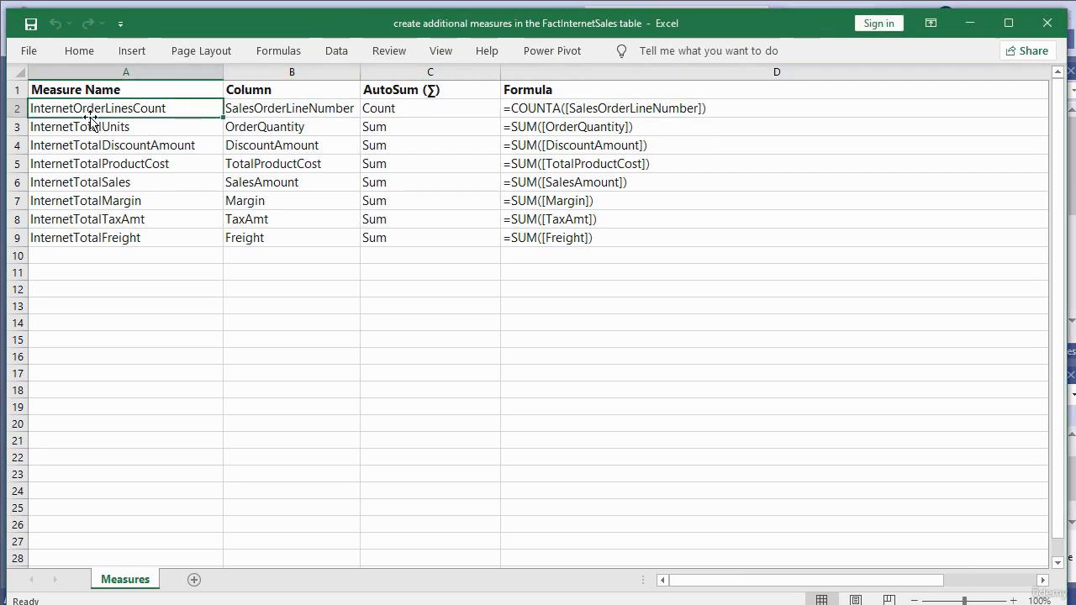
{"action": "right_click", "coordinate": [170, 110]}
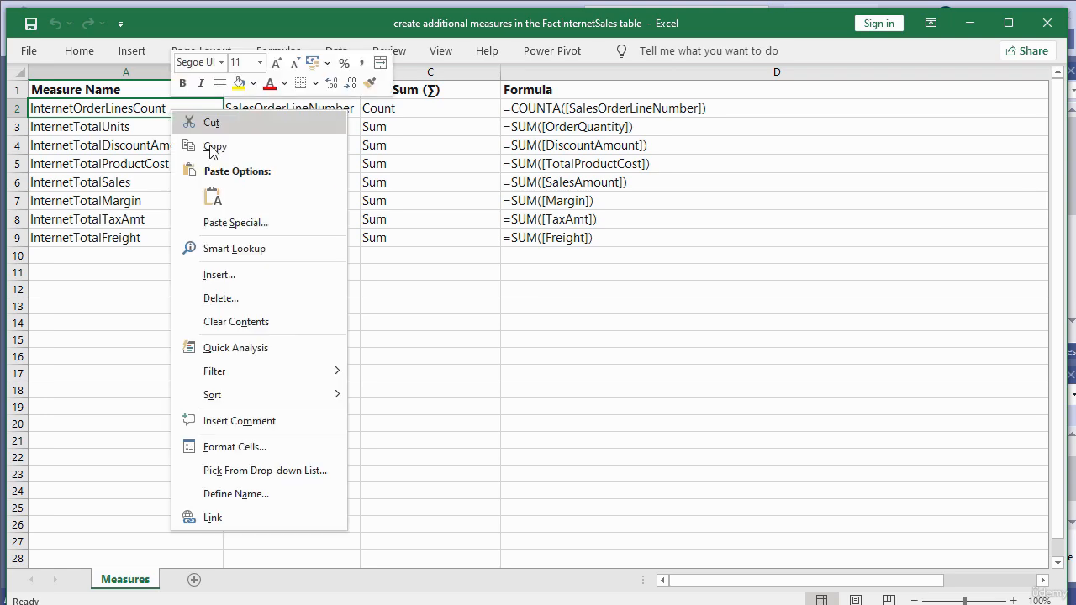
{"action": "left_click", "coordinate": [246, 145]}
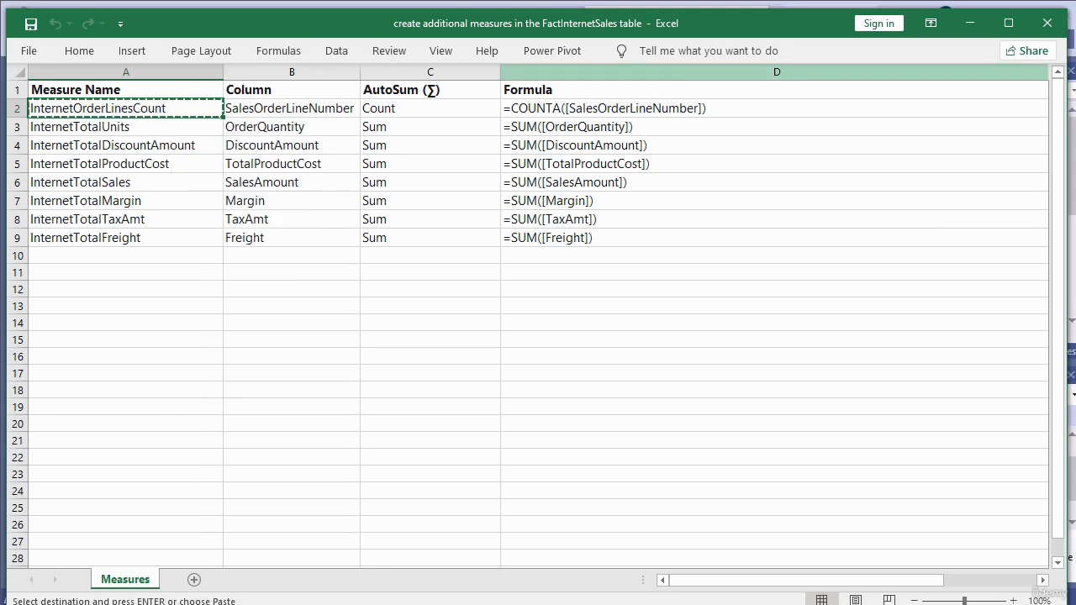
Step: In Visual Studio, rename the SalesOrderLineNumber count measure InternetOrderLinesCount and widen its column to fit the measure
{"action": "left_click", "coordinate": [969, 23]}
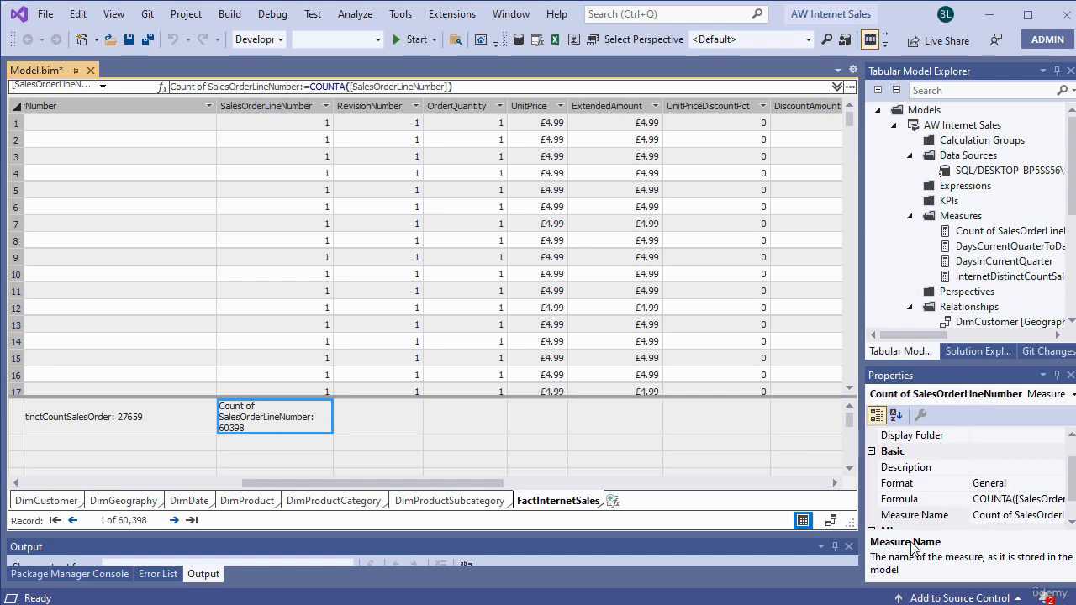
{"action": "left_click", "coordinate": [917, 515]}
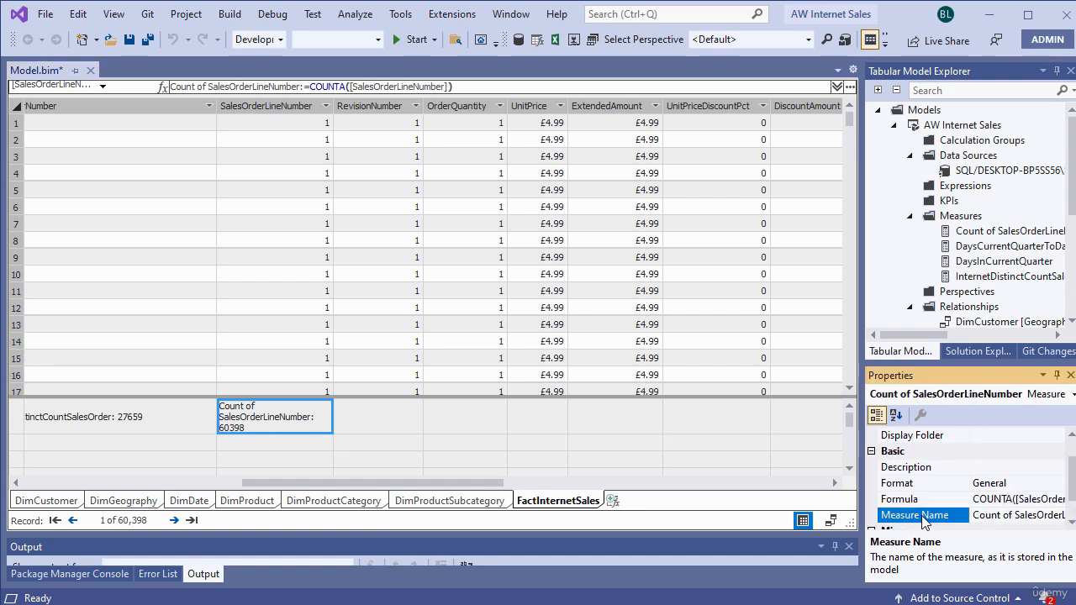
{"action": "left_click", "coordinate": [1001, 513]}
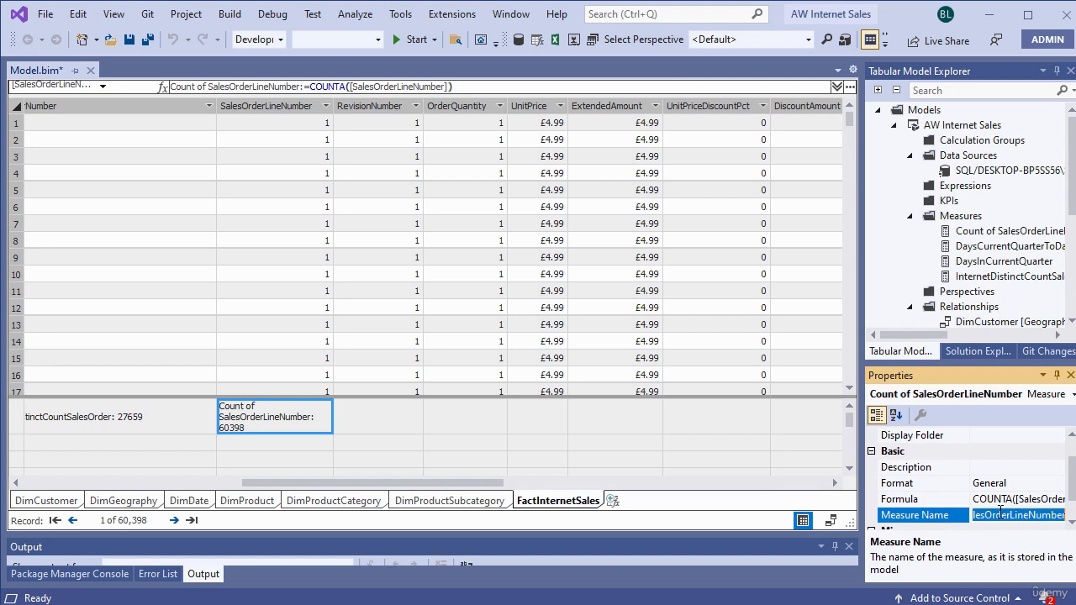
{"action": "key", "text": "BackSpace"}
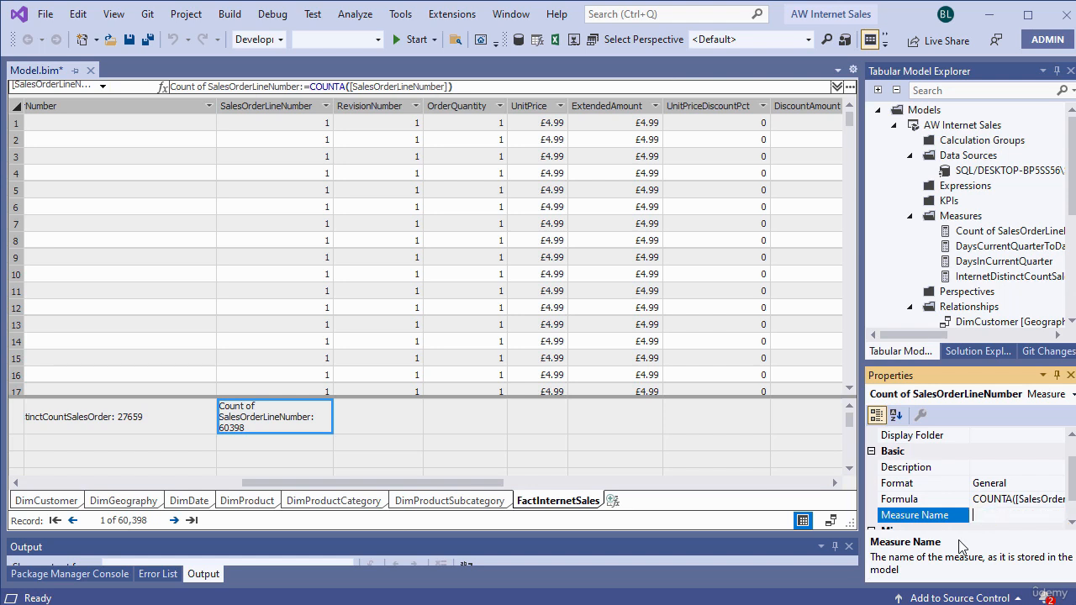
{"action": "right_click", "coordinate": [994, 516]}
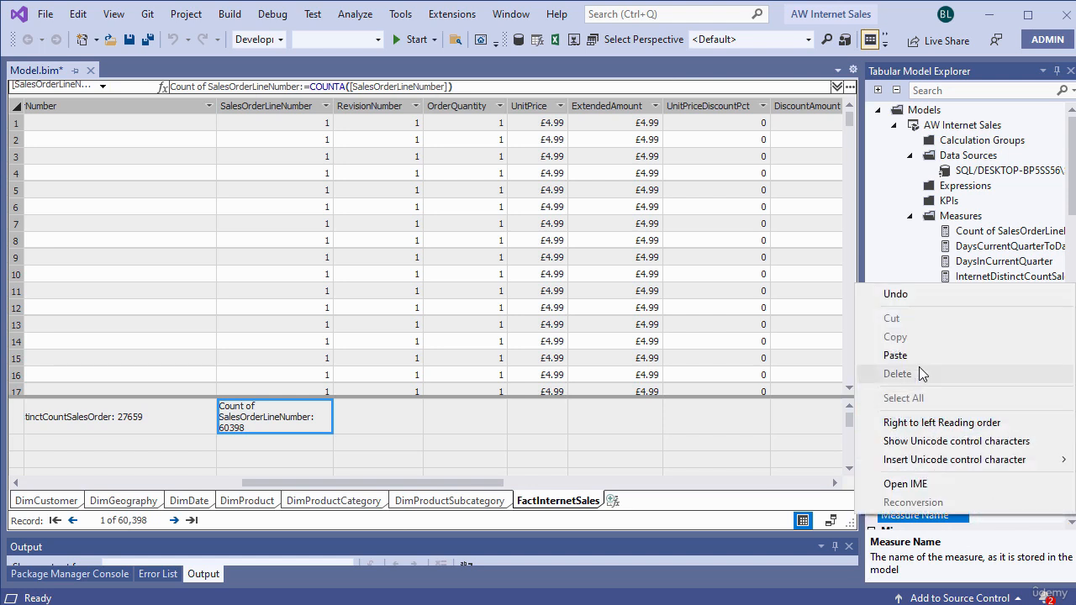
{"action": "left_click", "coordinate": [896, 354]}
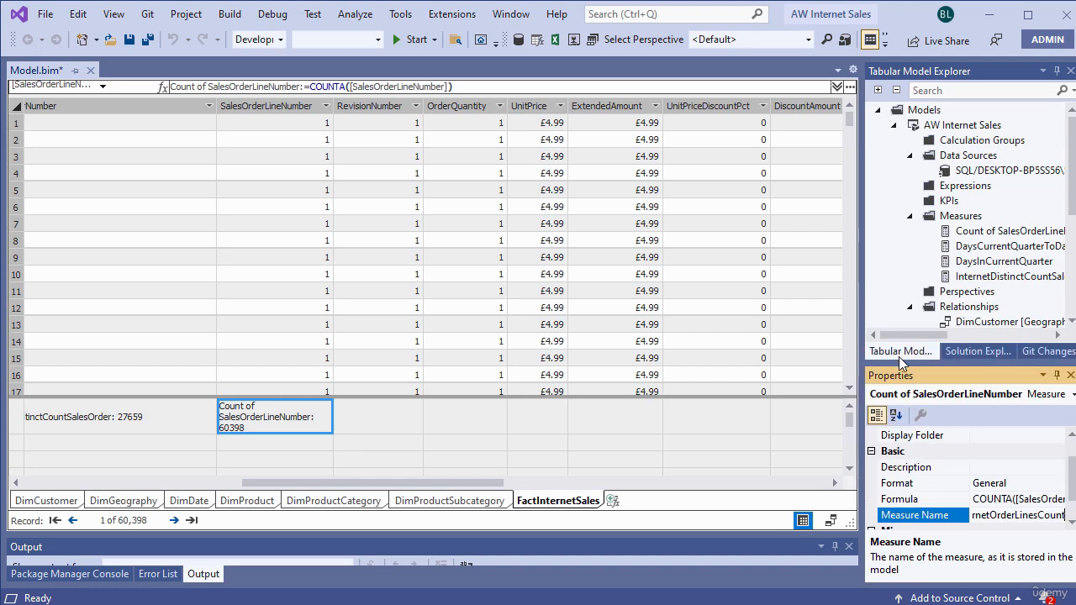
{"action": "left_click", "coordinate": [918, 517]}
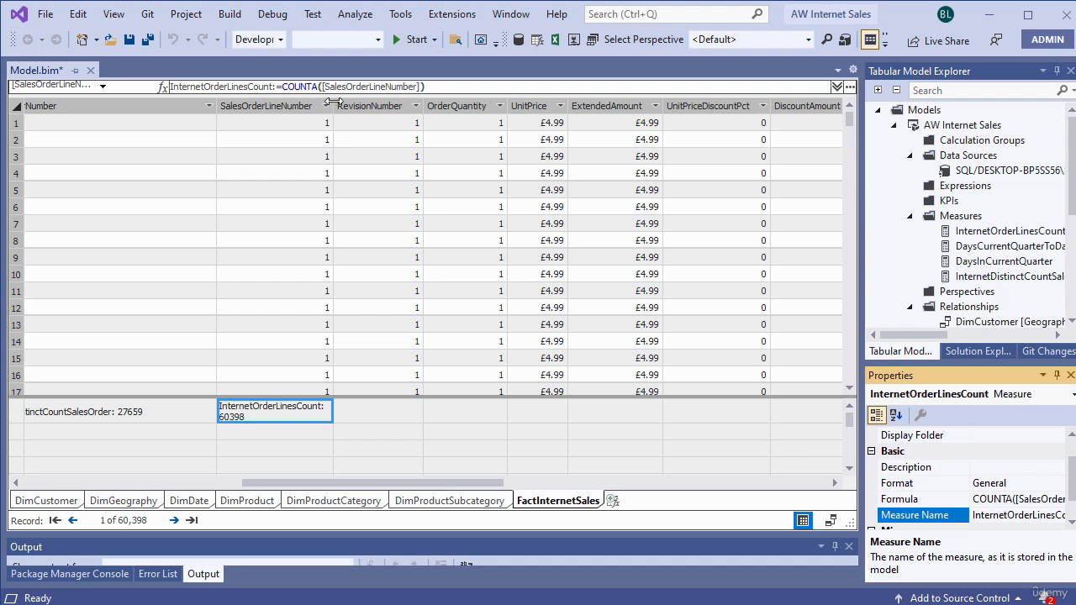
{"action": "left_click_drag", "start_coordinate": [333, 99], "coordinate": [458, 99]}
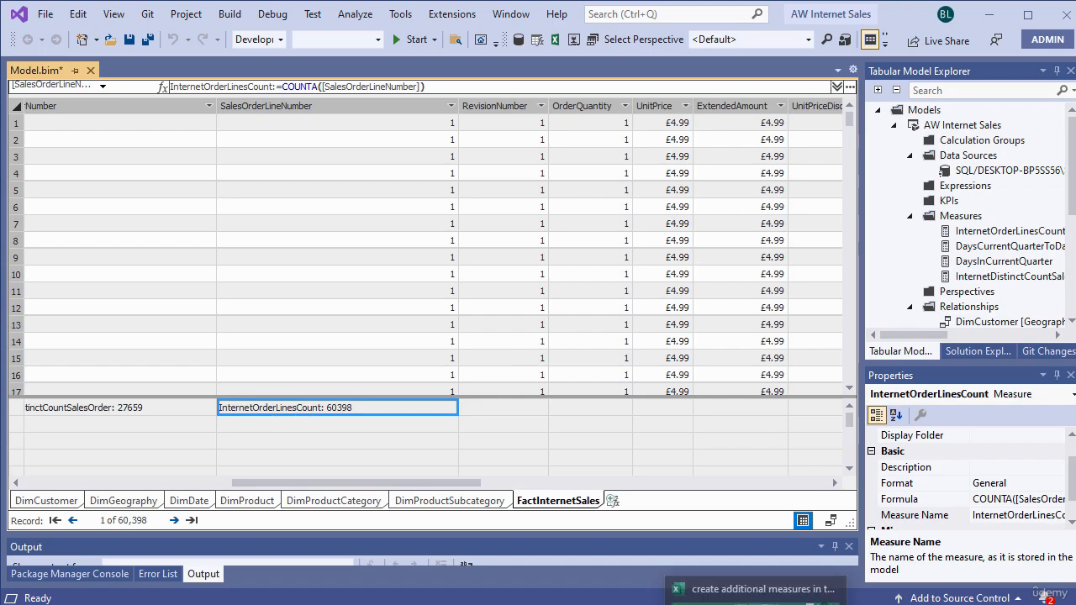
Step: In Excel, recheck the column, AutoSum and formula entries for InternetOrderLinesCount and select the remaining measure rows 3 to 9
{"action": "left_click", "coordinate": [757, 602]}
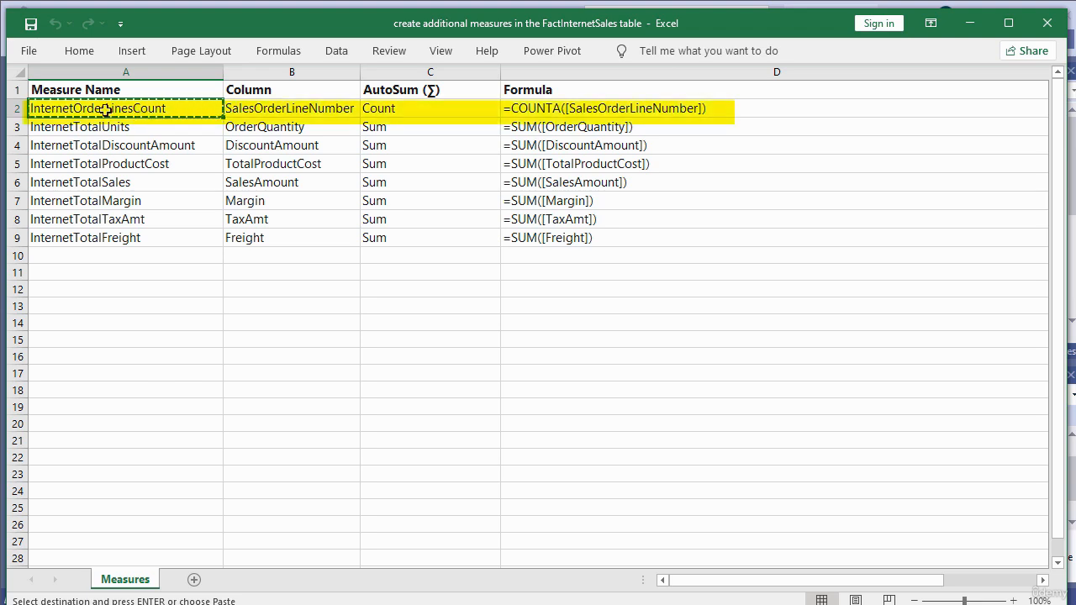
{"action": "left_click", "coordinate": [288, 110]}
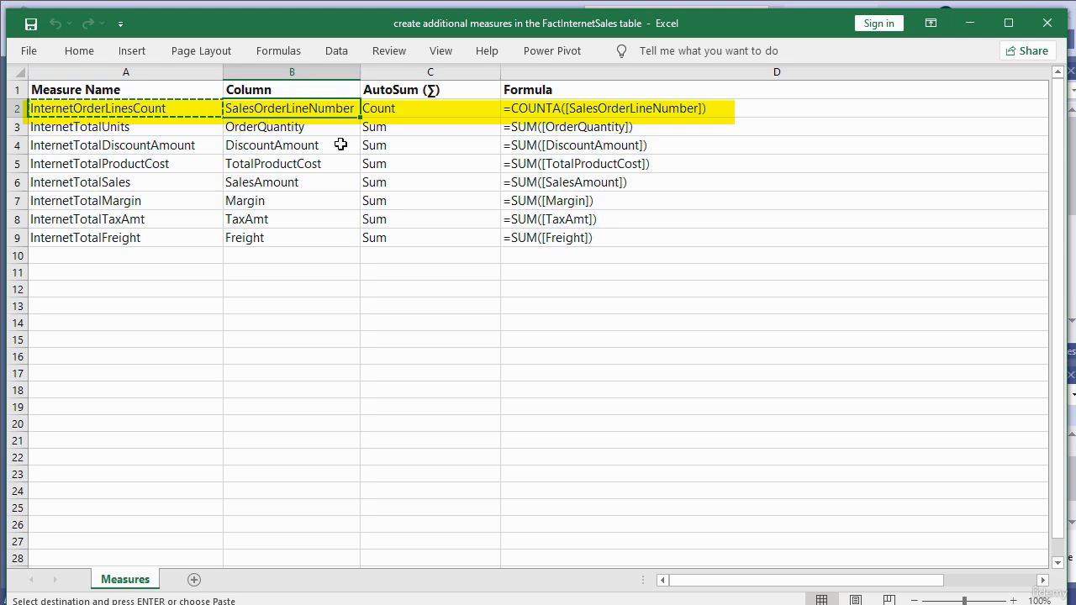
{"action": "left_click", "coordinate": [392, 110]}
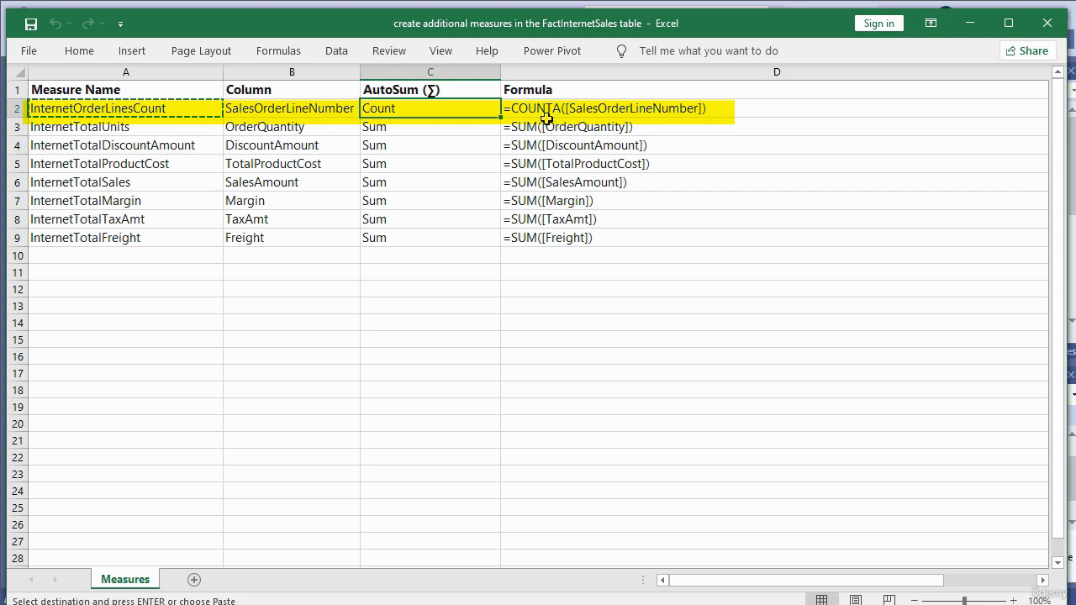
{"action": "left_click", "coordinate": [611, 109]}
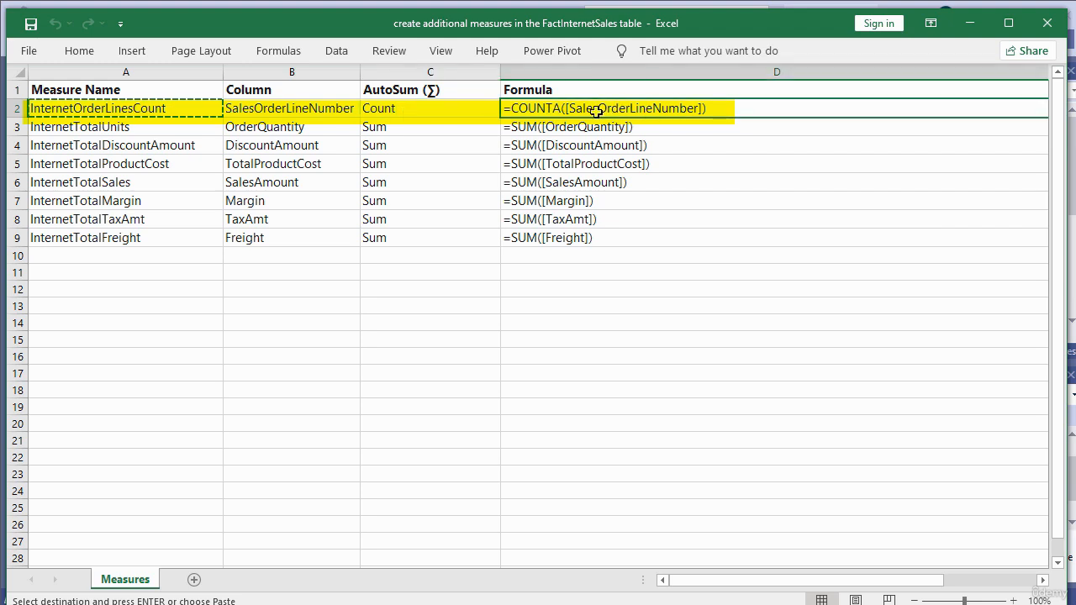
{"action": "left_click", "coordinate": [970, 23]}
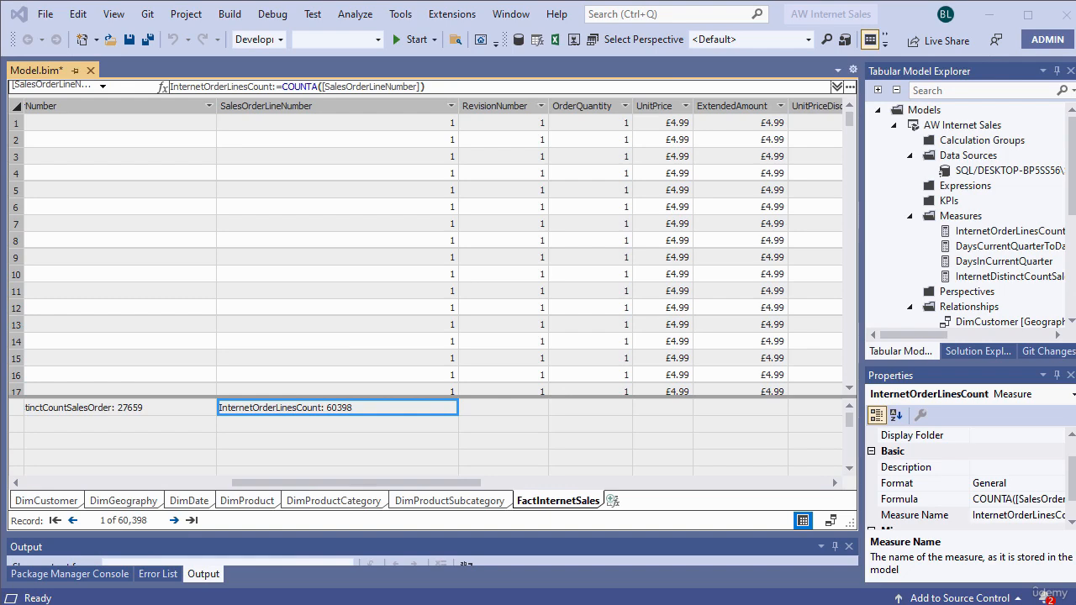
{"action": "key", "text": "alt+Tab"}
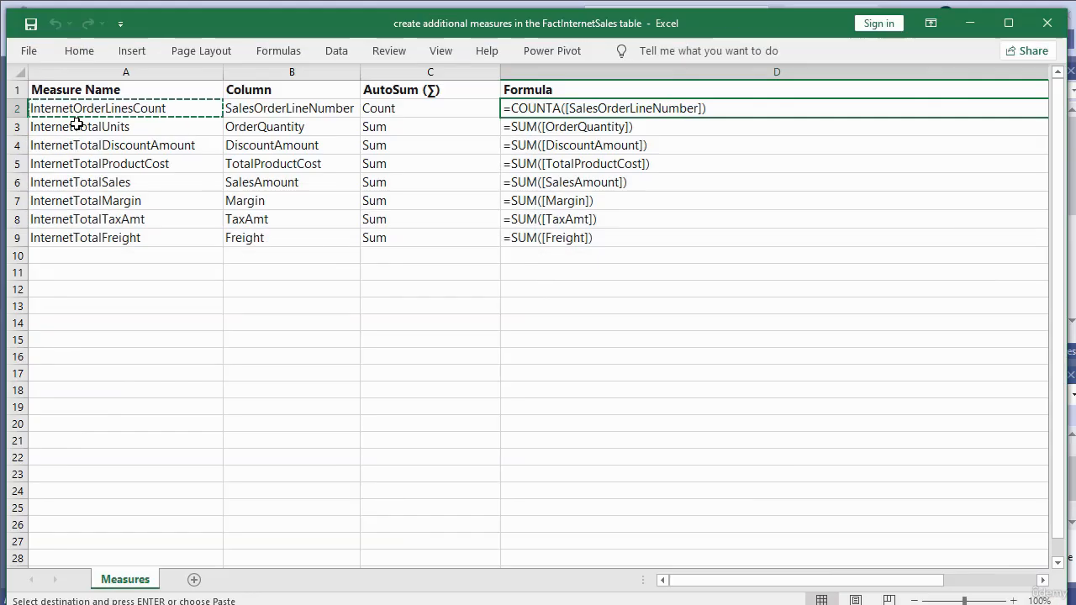
{"action": "mouse_move", "coordinate": [78, 126]}
{"action": "left_mouse_down"}
{"action": "mouse_move", "coordinate": [108, 216]}
{"action": "mouse_move", "coordinate": [603, 233]}
{"action": "mouse_move", "coordinate": [665, 249]}
{"action": "left_mouse_up"}
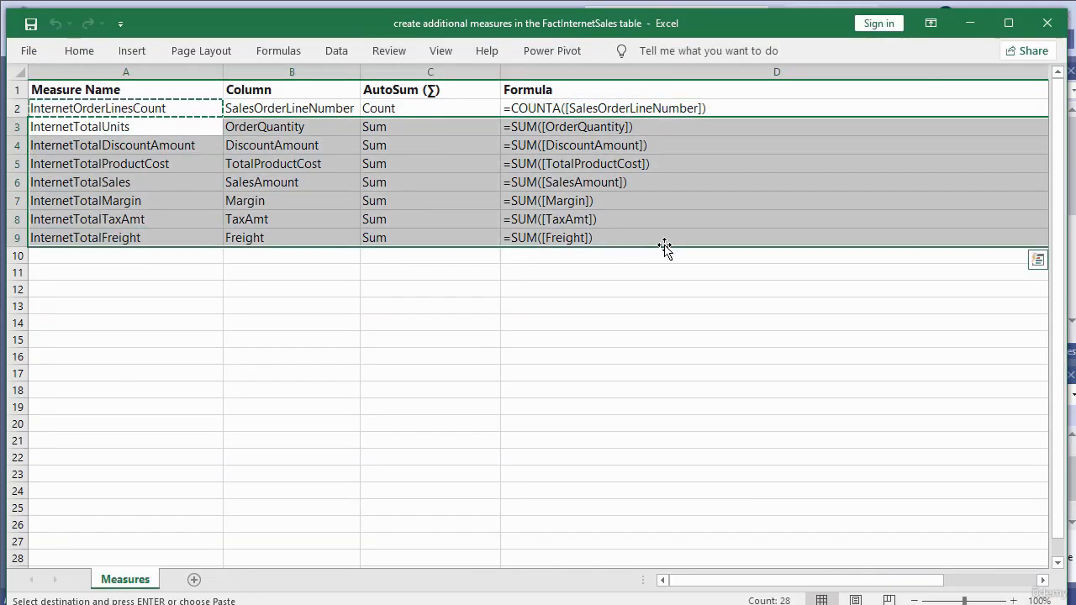